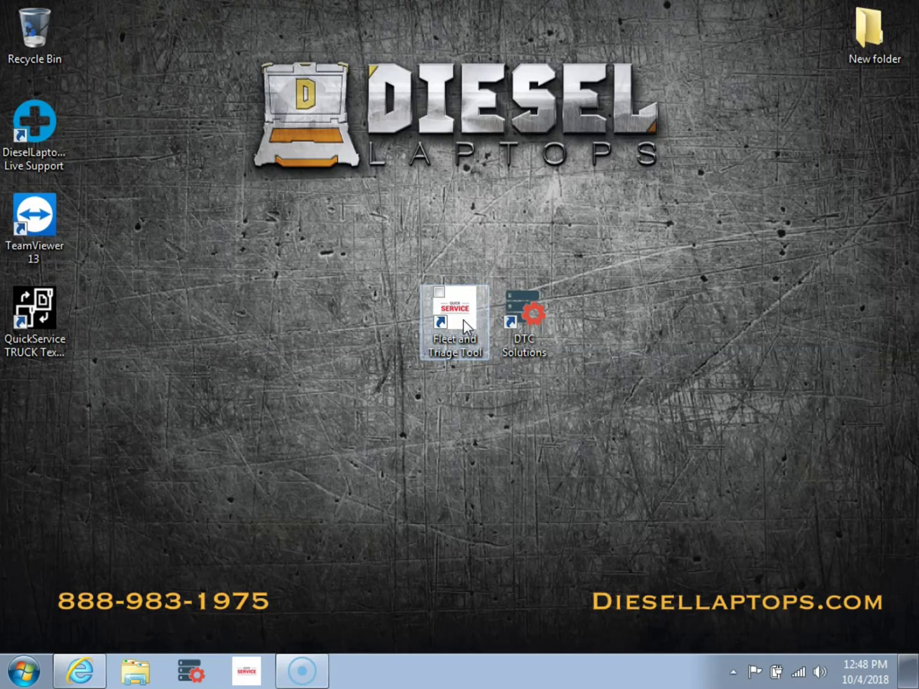
- Launch the Fleet and Triage Tool, dismiss the 'HW key not detected' warning, and relaunch it
double_click(464, 320)
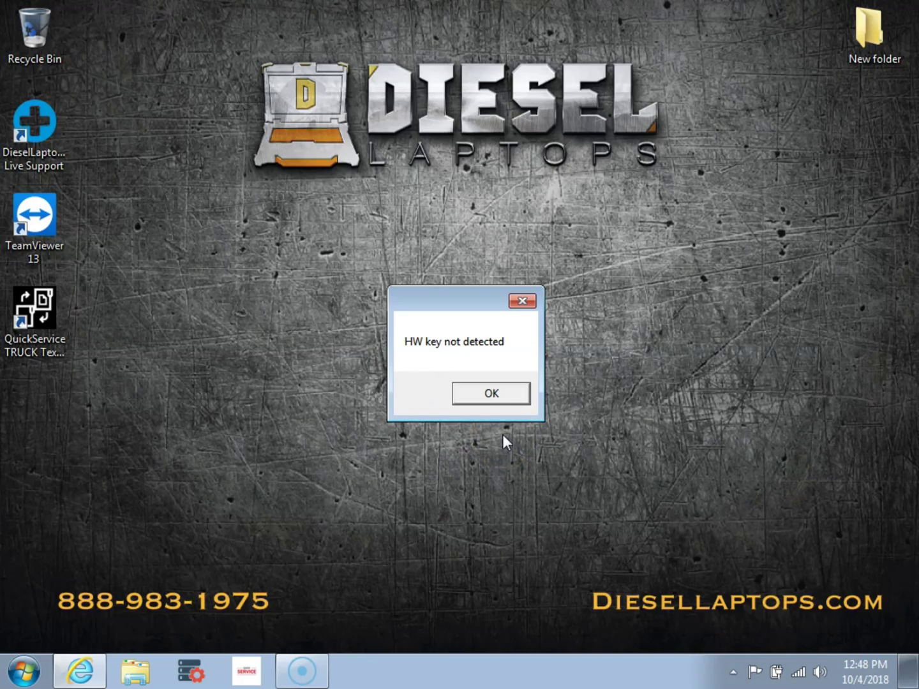
left_click(491, 391)
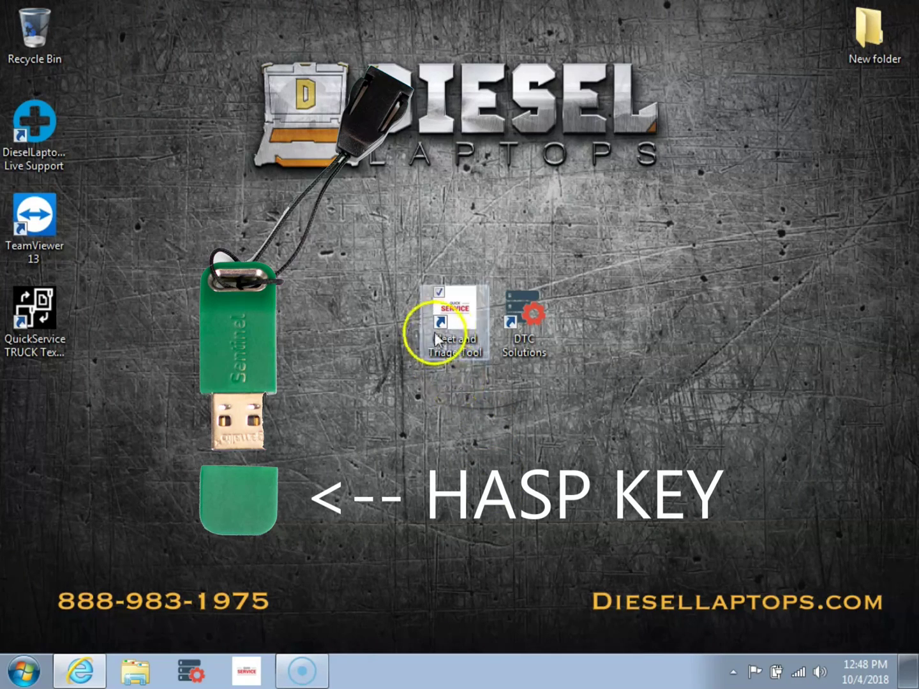
double_click(469, 315)
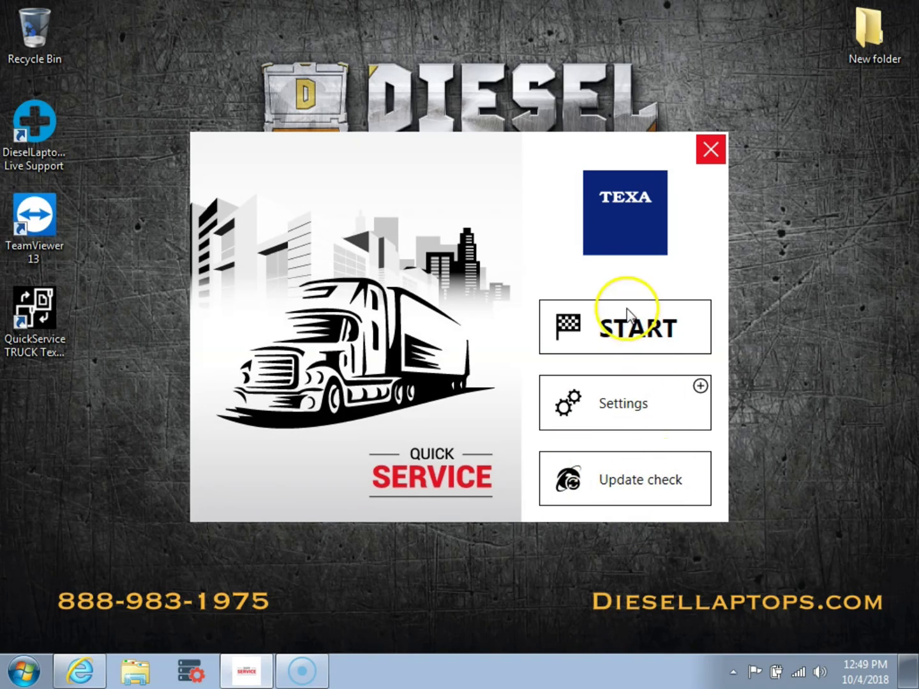
- Start Quick Service, postpone the software patch with Install later, and select VOLVO TRUCKS as make
left_click(627, 330)
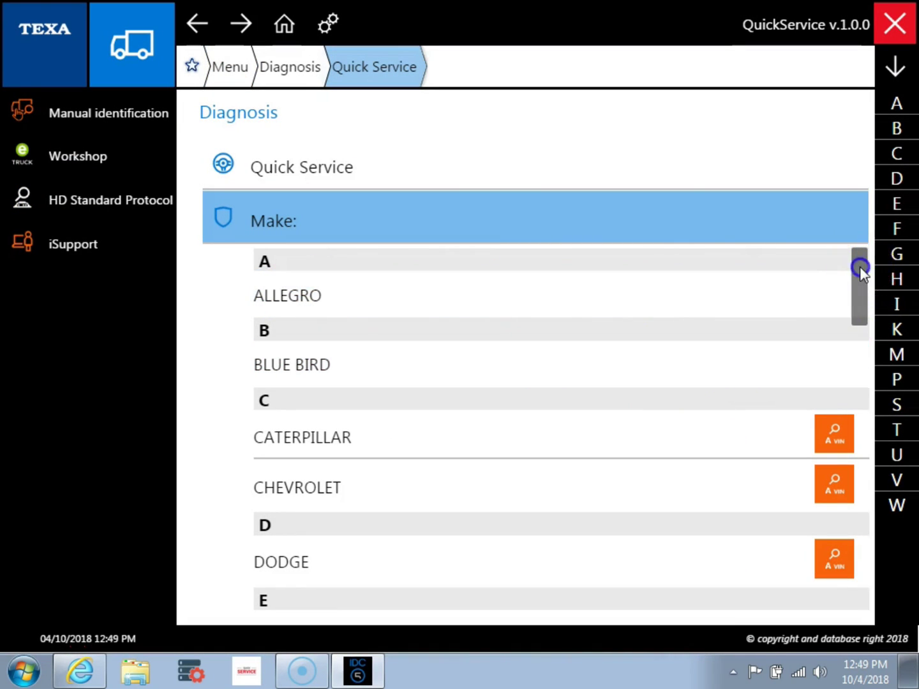
left_click_drag(860, 268, 862, 591)
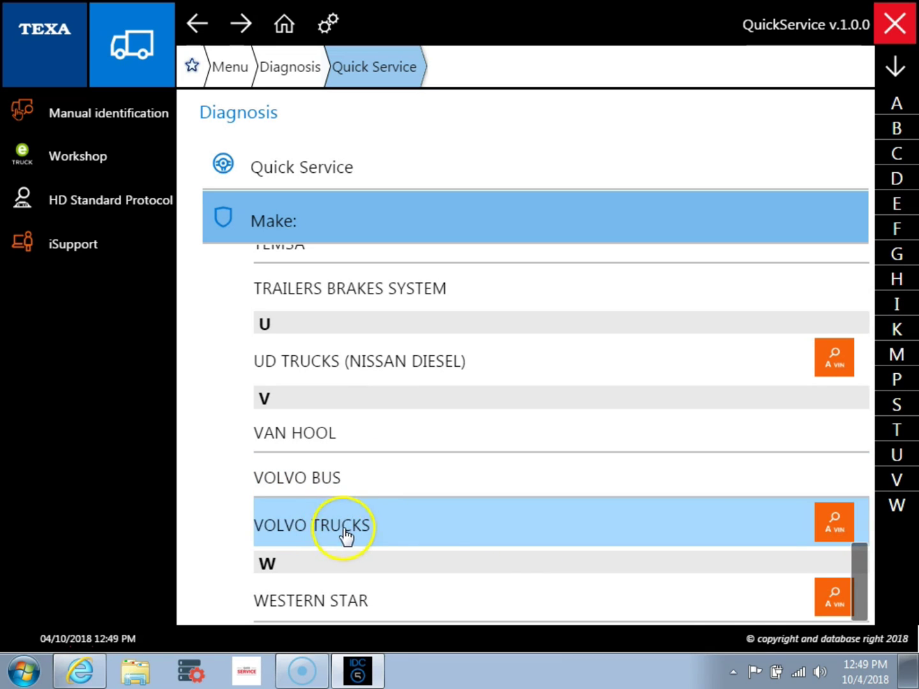
left_click(831, 520)
left_click_drag(842, 520, 370, 530)
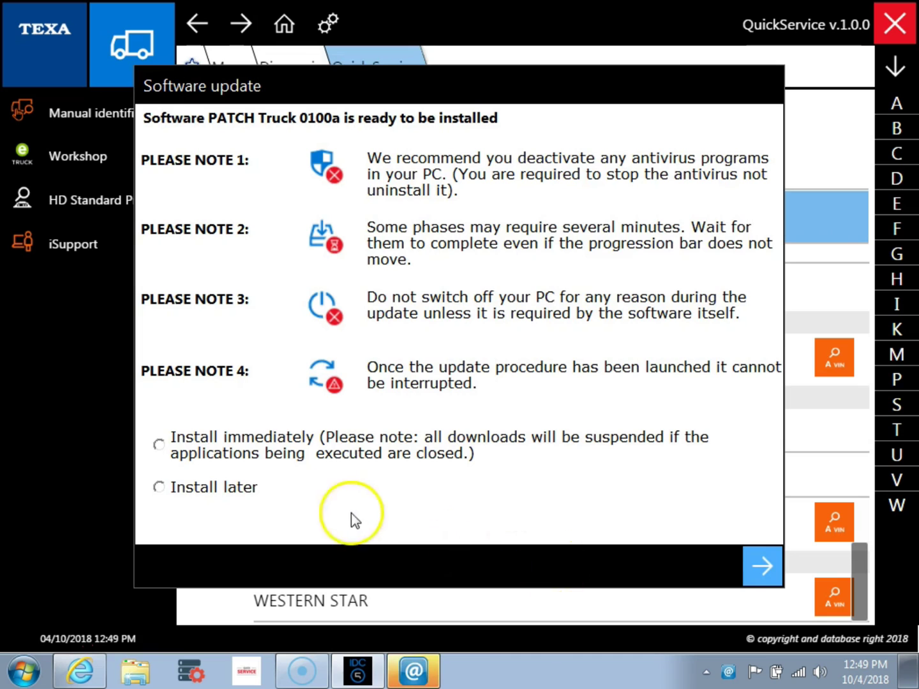
left_click(234, 486)
left_click(762, 566)
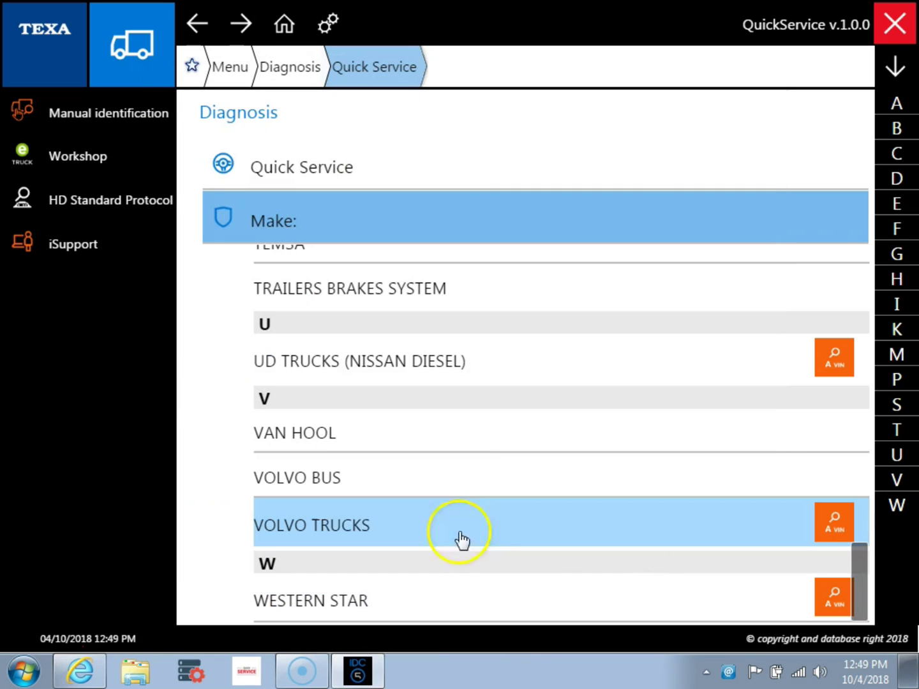
left_click(313, 525)
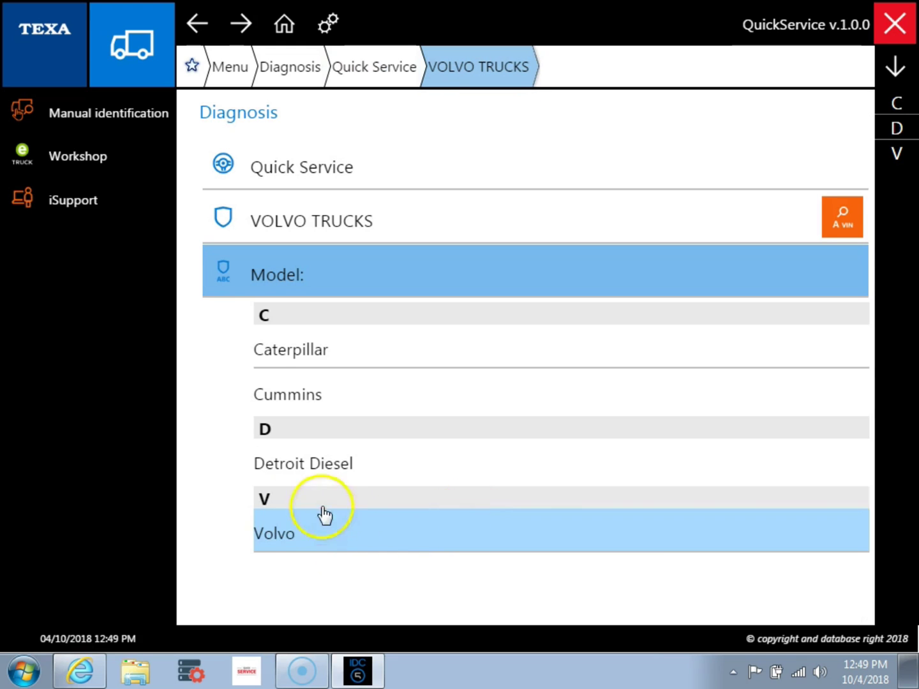
- Select the Volvo model and the 'Vehicles with DEUTSCH 9 PIN connector' engine option
left_click(313, 539)
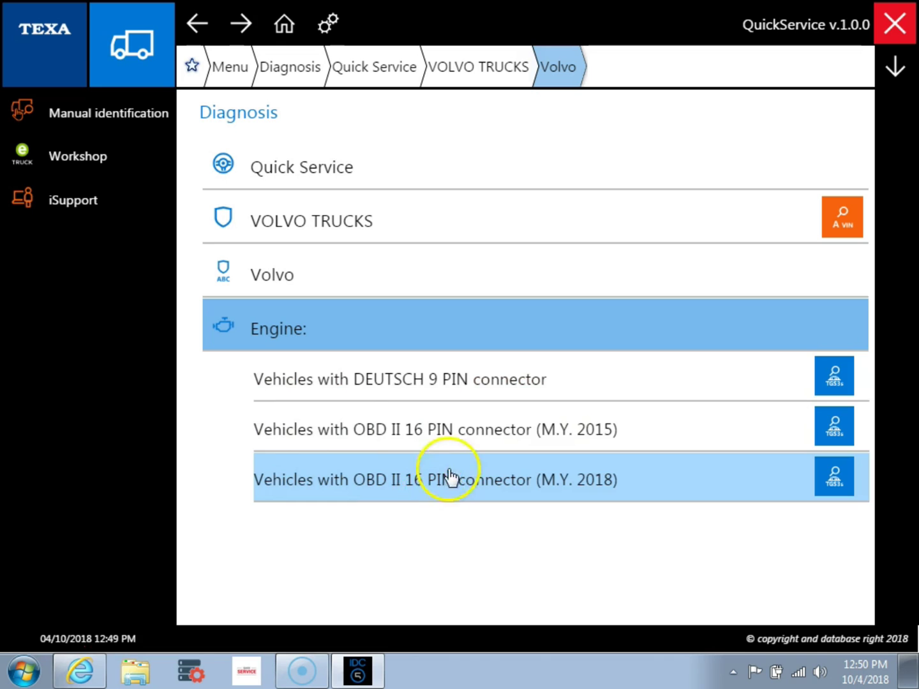
left_click(441, 382)
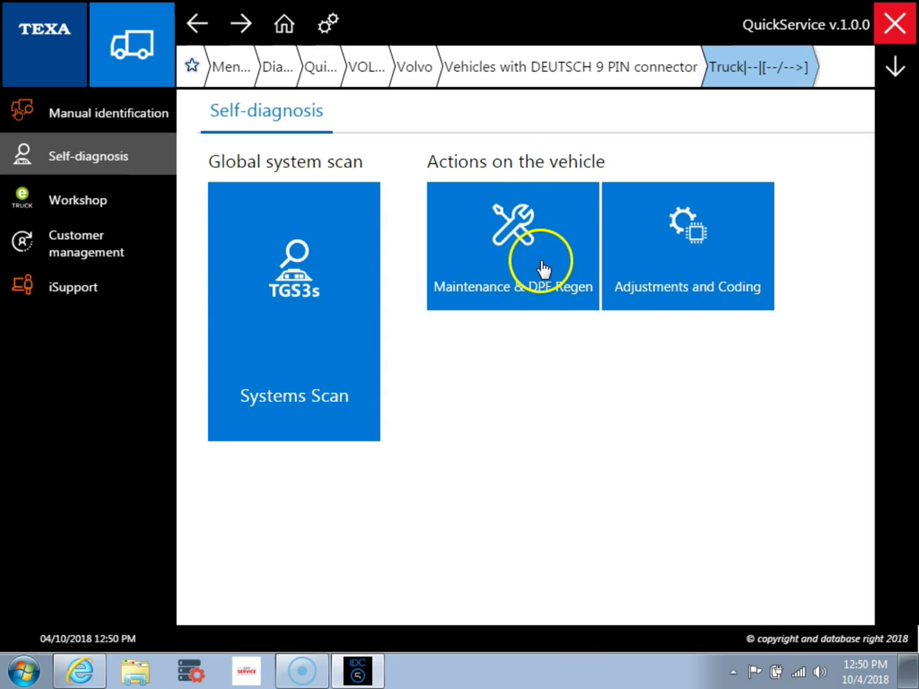
- Start Particulate filter regeneration from Maintenance & DPF Regen > Quick service in Self-diagnosis mode
left_click(516, 237)
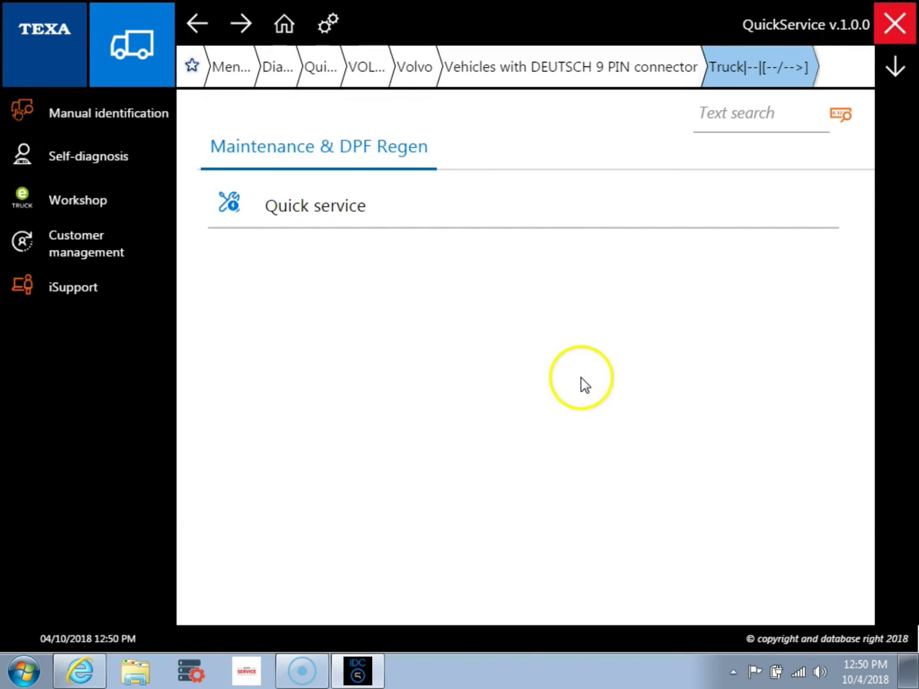
left_click(342, 205)
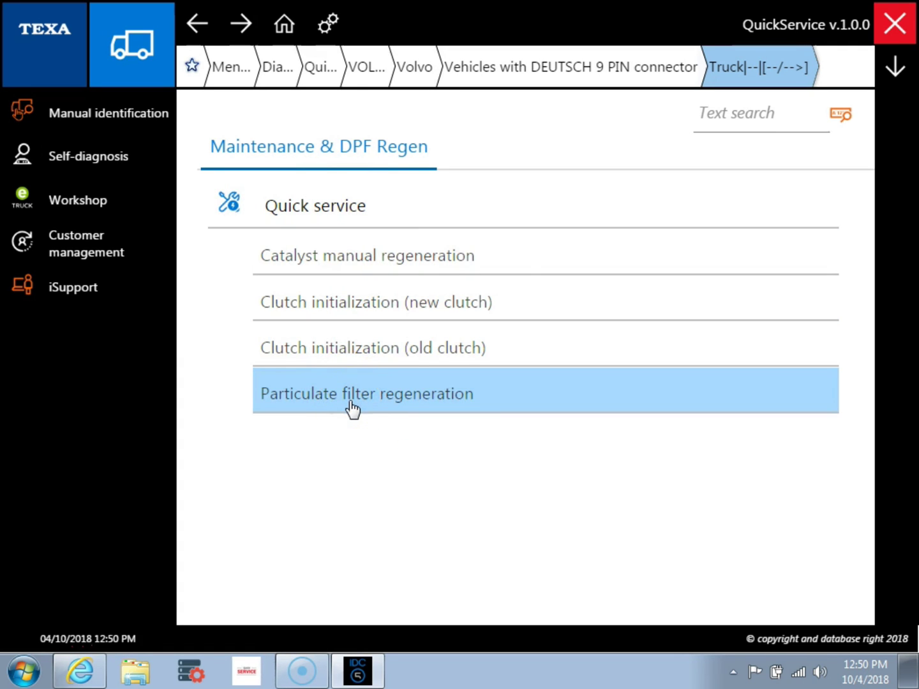
left_click(350, 403)
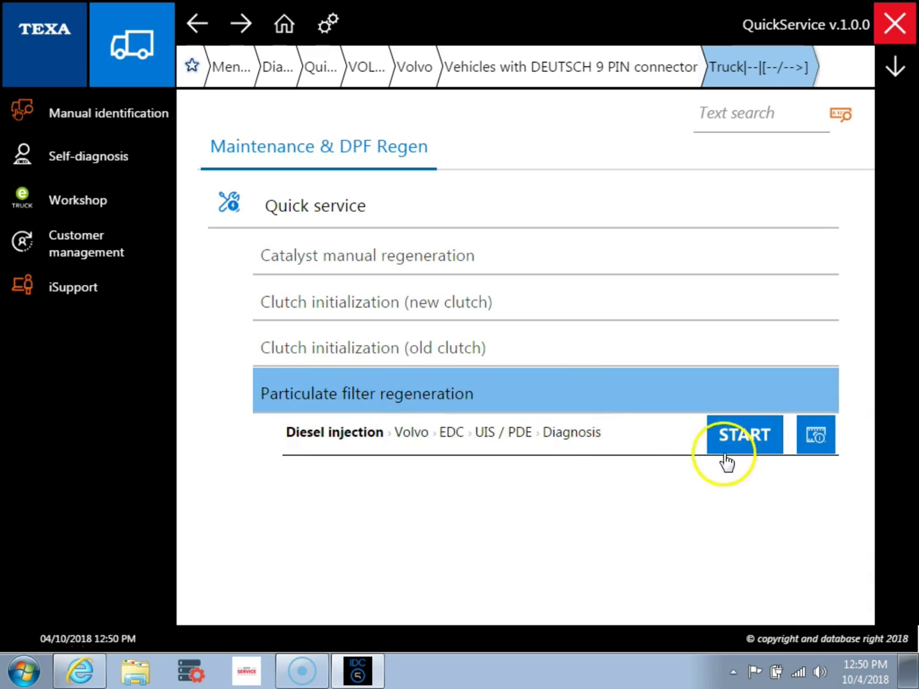
left_click(729, 461)
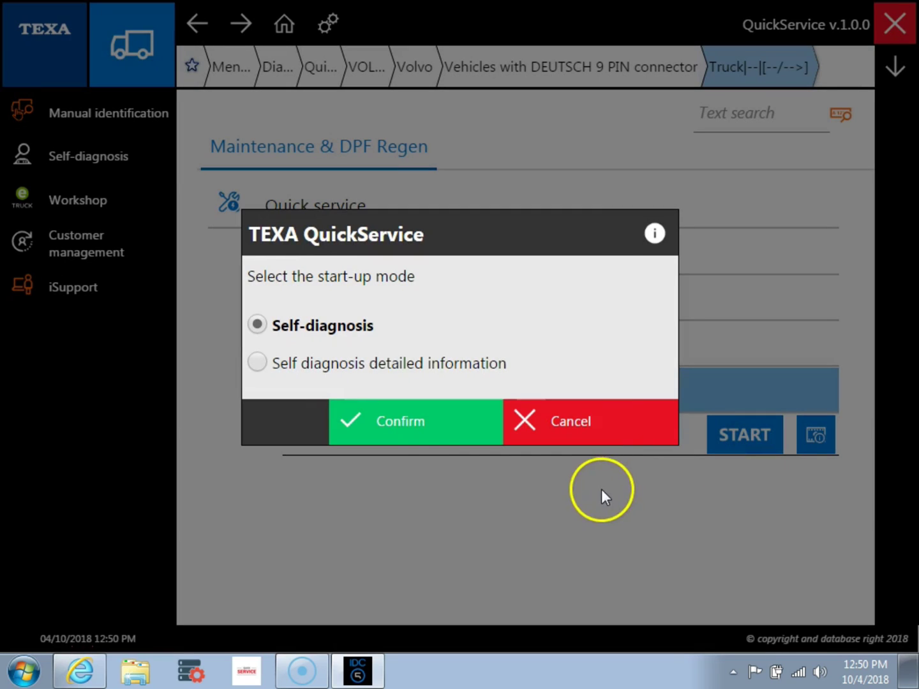
left_click(389, 422)
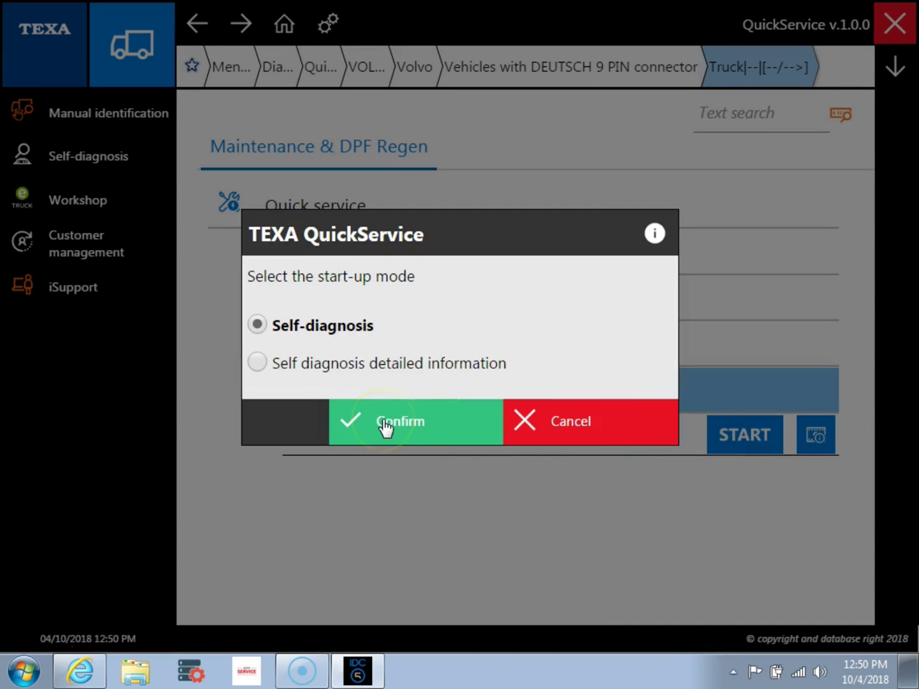
left_click(386, 429)
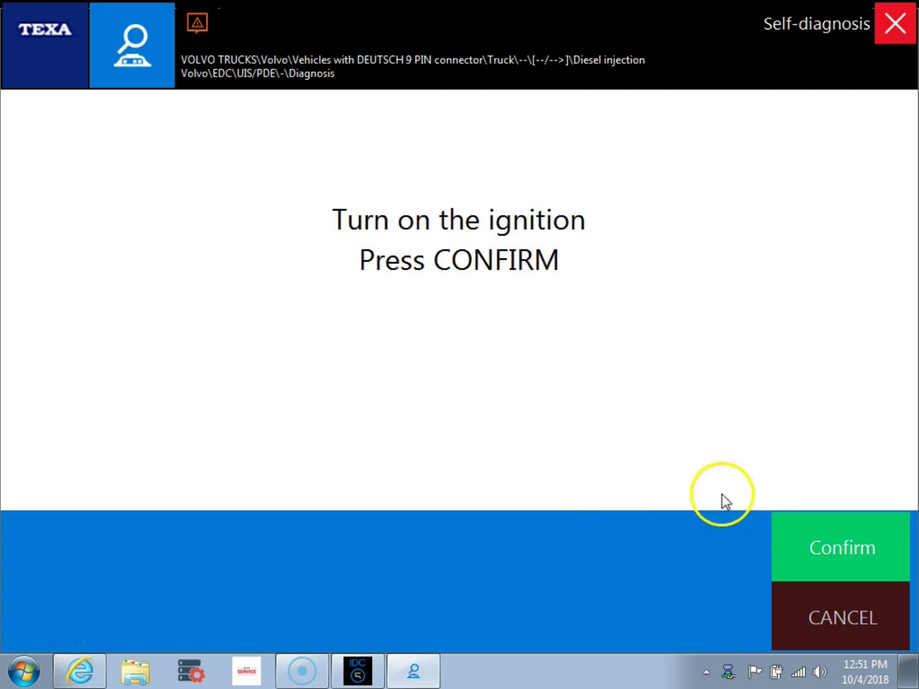
- Confirm the ignition is on and review the regeneration's required-conditions help
left_click(806, 544)
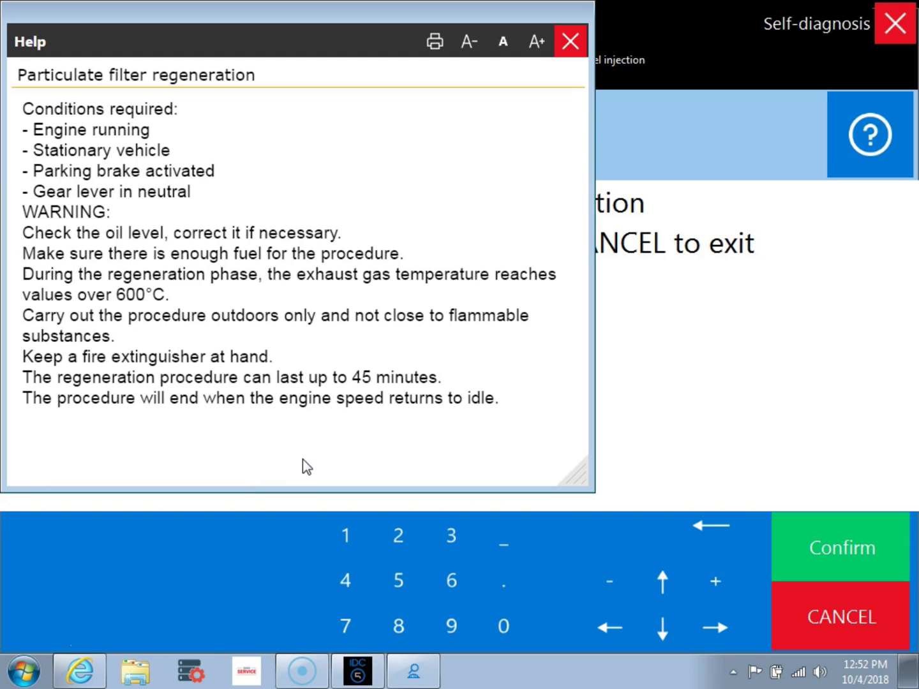
- Close the help, confirm the regeneration prompts and warnings, then acknowledge the failed-regeneration error
left_click(573, 40)
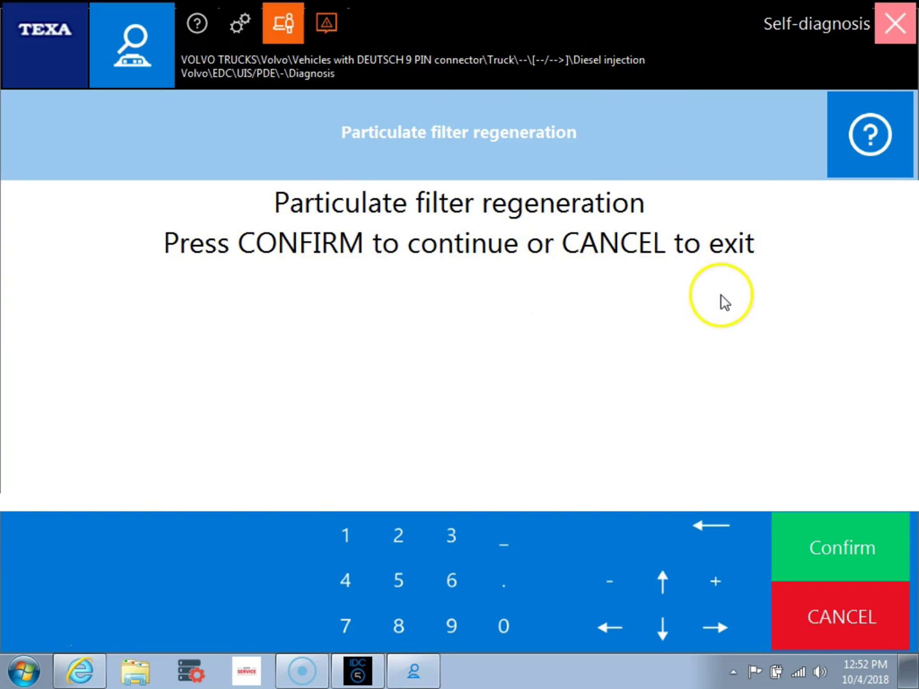
left_click(873, 533)
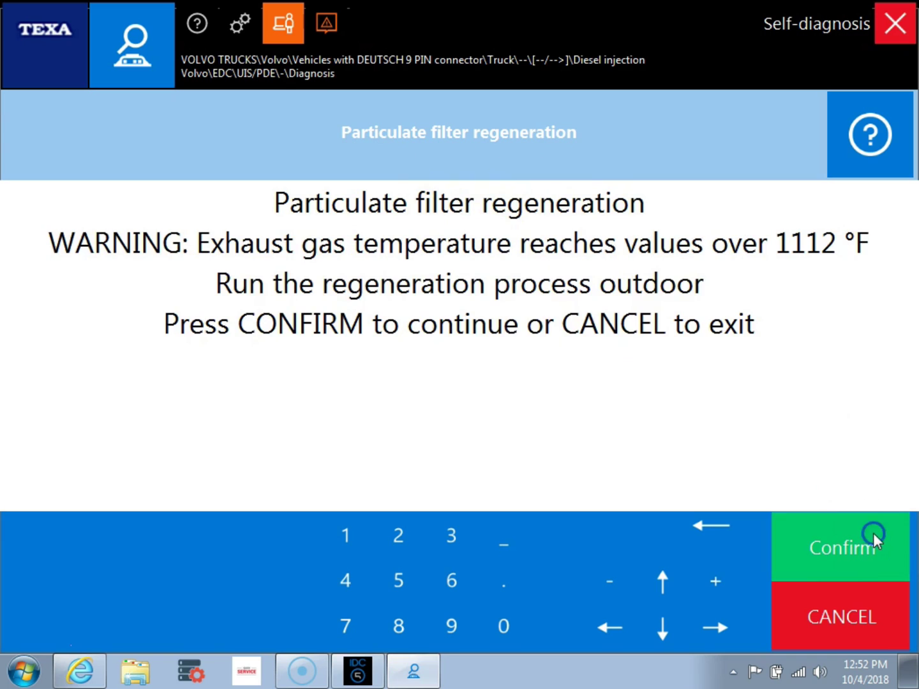
left_click(834, 543)
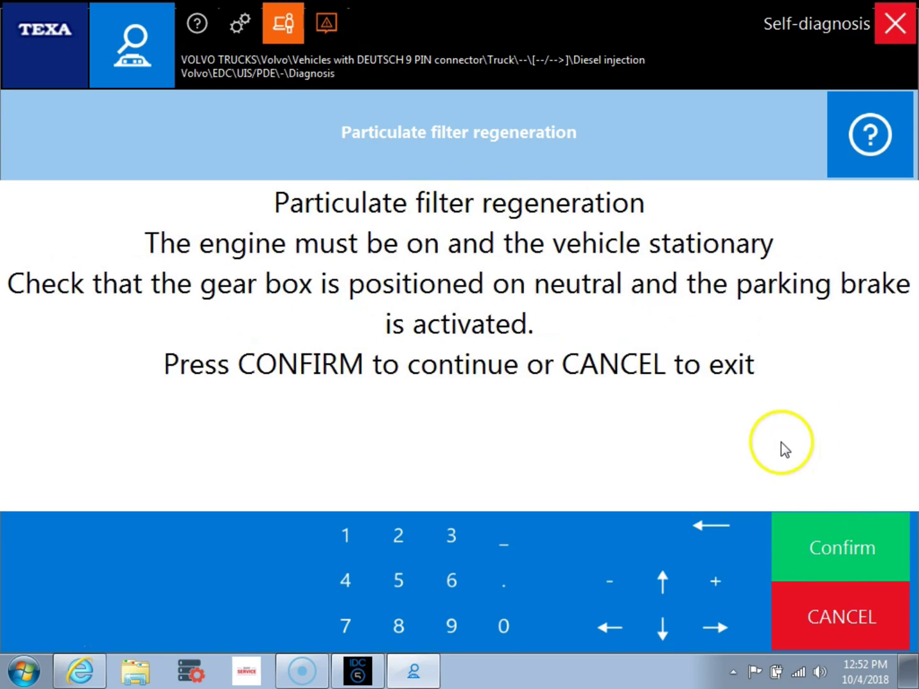
left_click(831, 538)
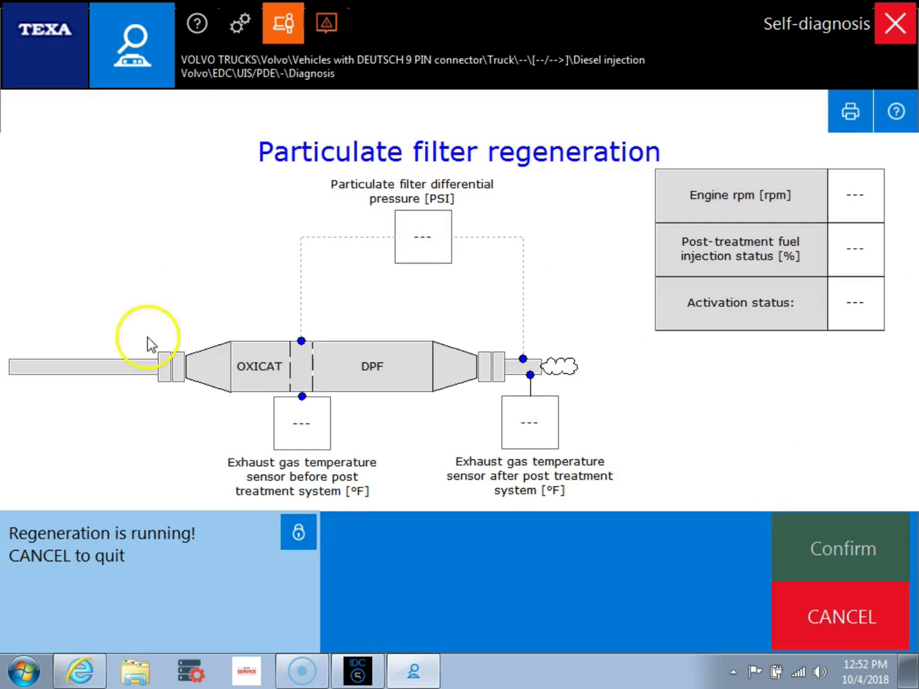
left_click(637, 339)
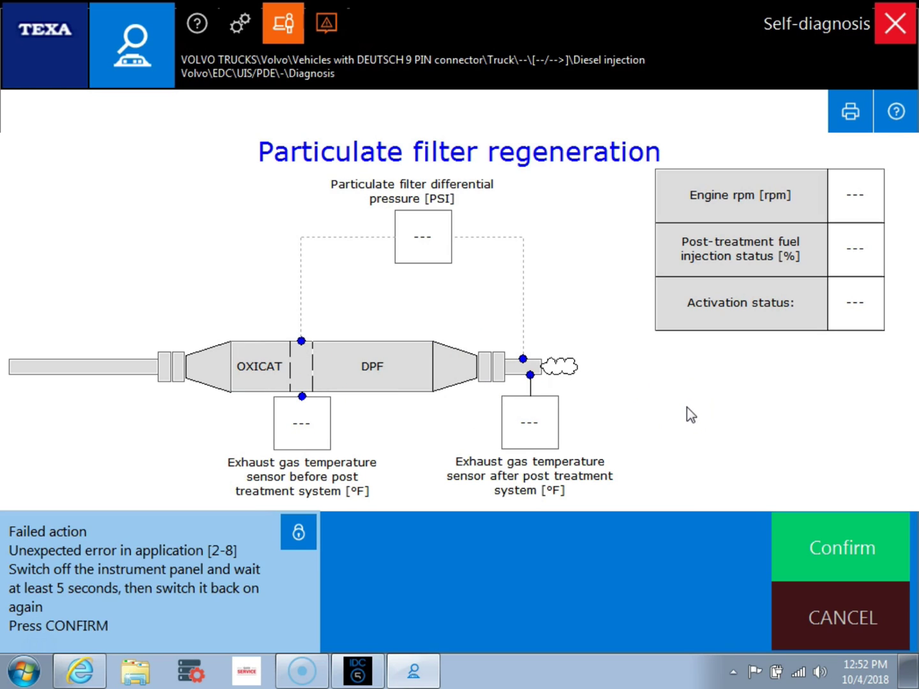
left_click(825, 540)
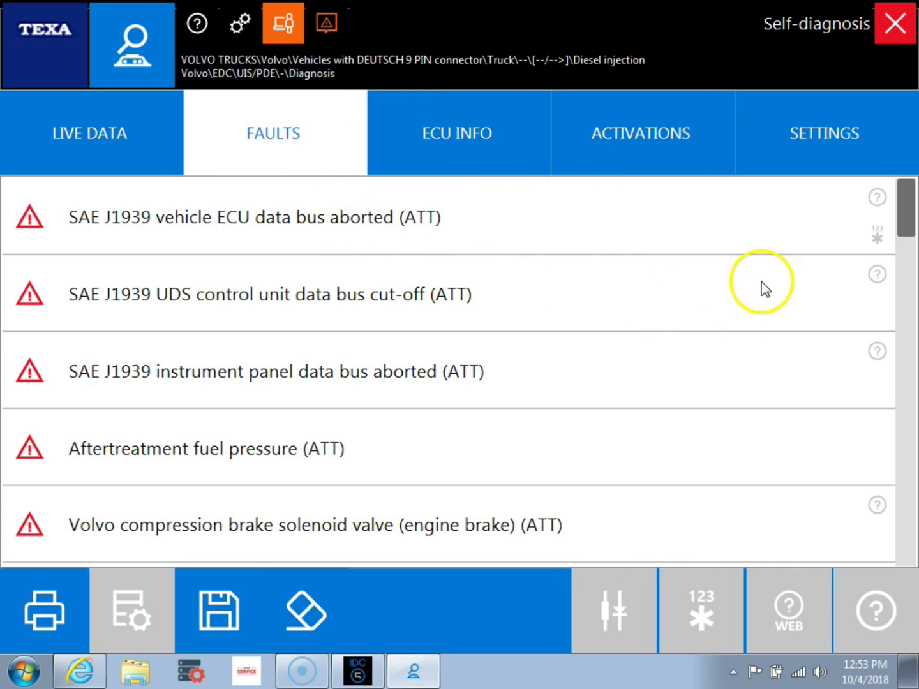
- Exit the diesel injection self-diagnosis screen so it asks to end ECU communication
left_click(891, 38)
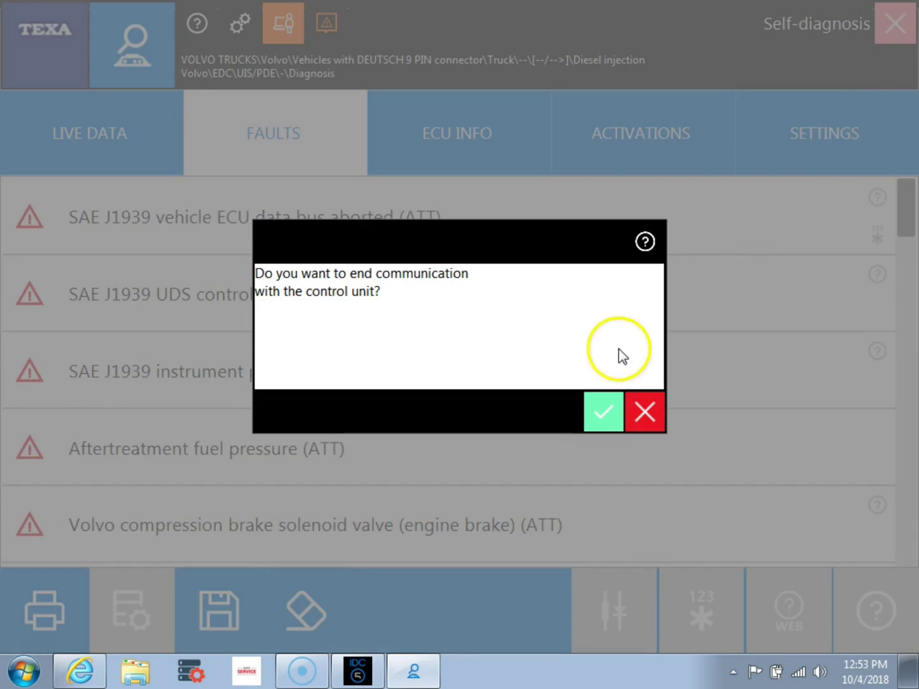
- End control-unit communication and reselect VOLVO TRUCKS, Volvo, and the DEUTSCH 9 PIN connector option
left_click(595, 409)
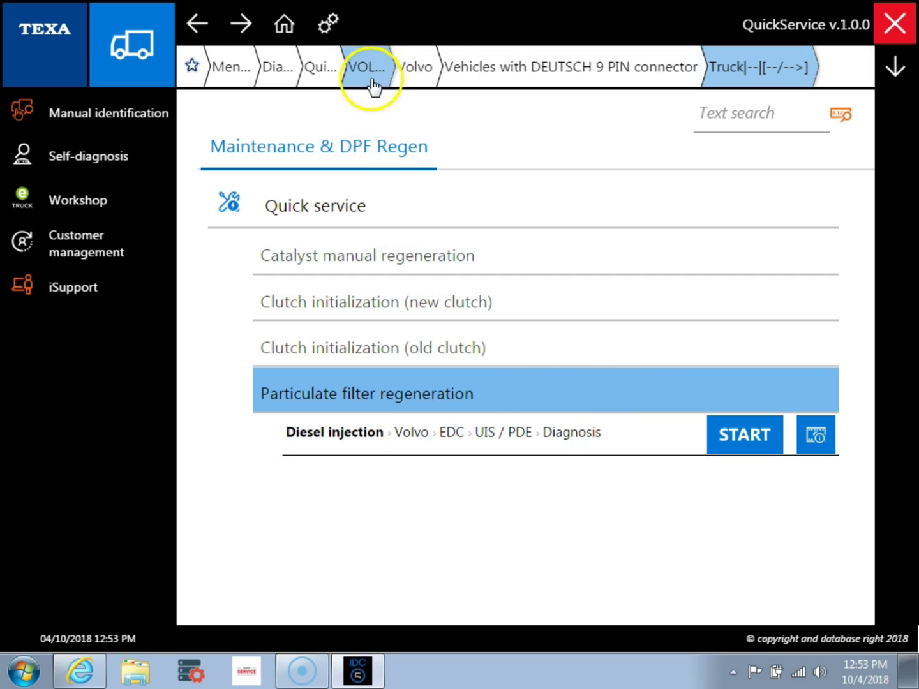
left_click(278, 78)
scroll(540, 372, "down", 10)
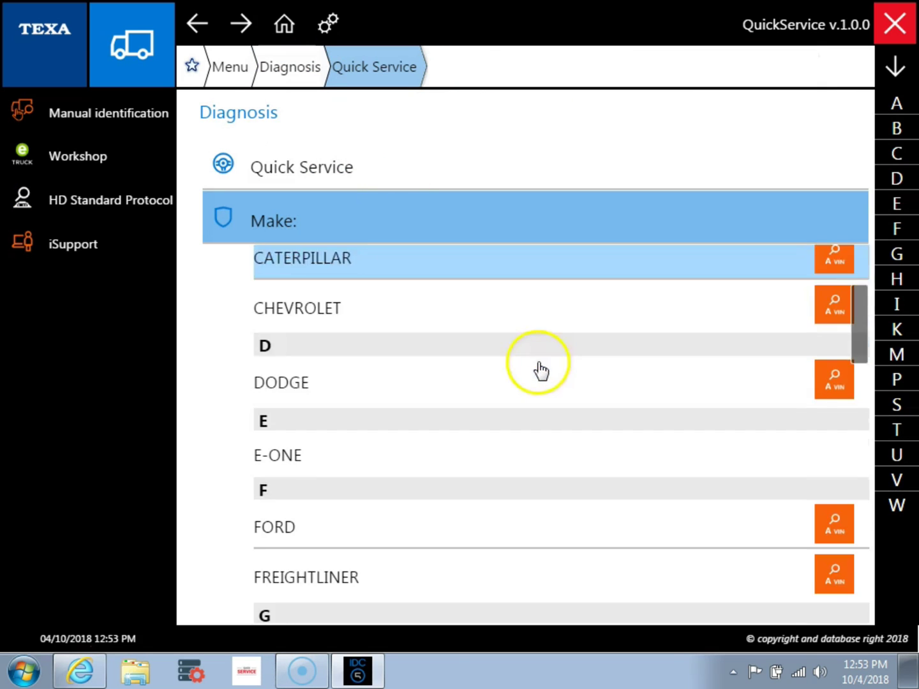
scroll(546, 377, "down", 10)
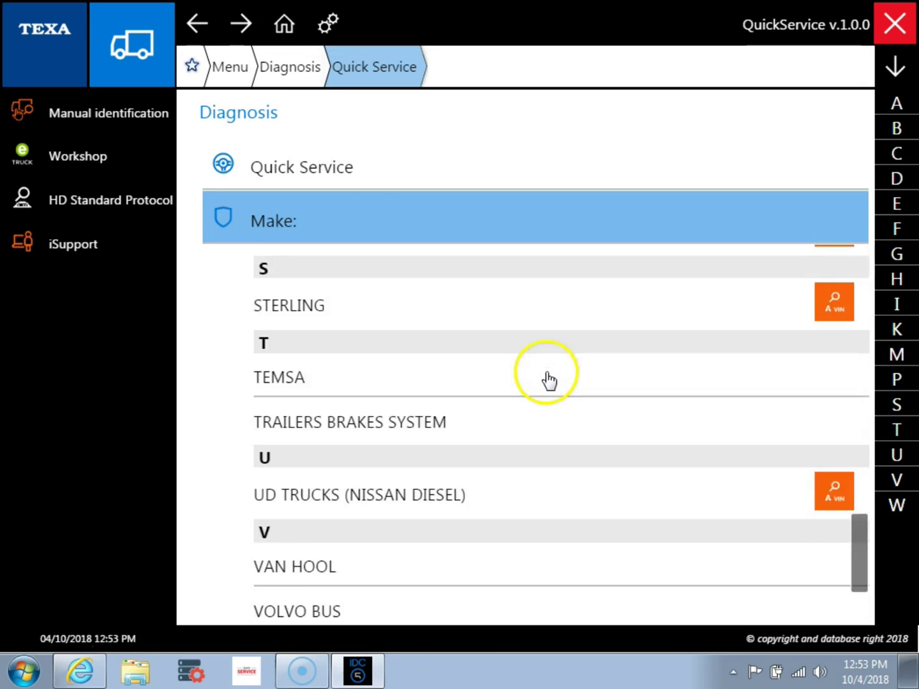
left_click(422, 539)
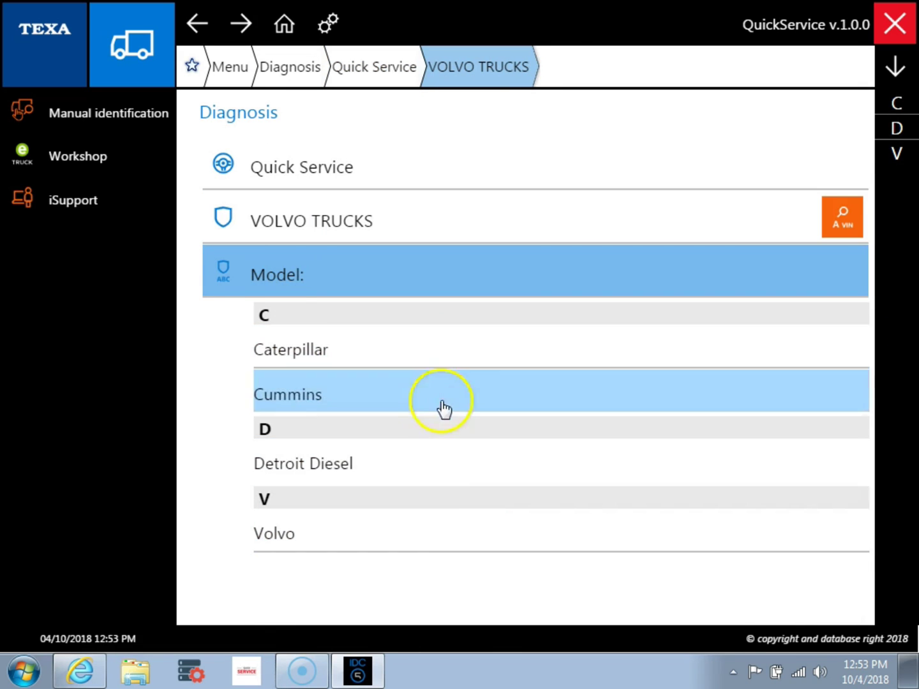
left_click(428, 537)
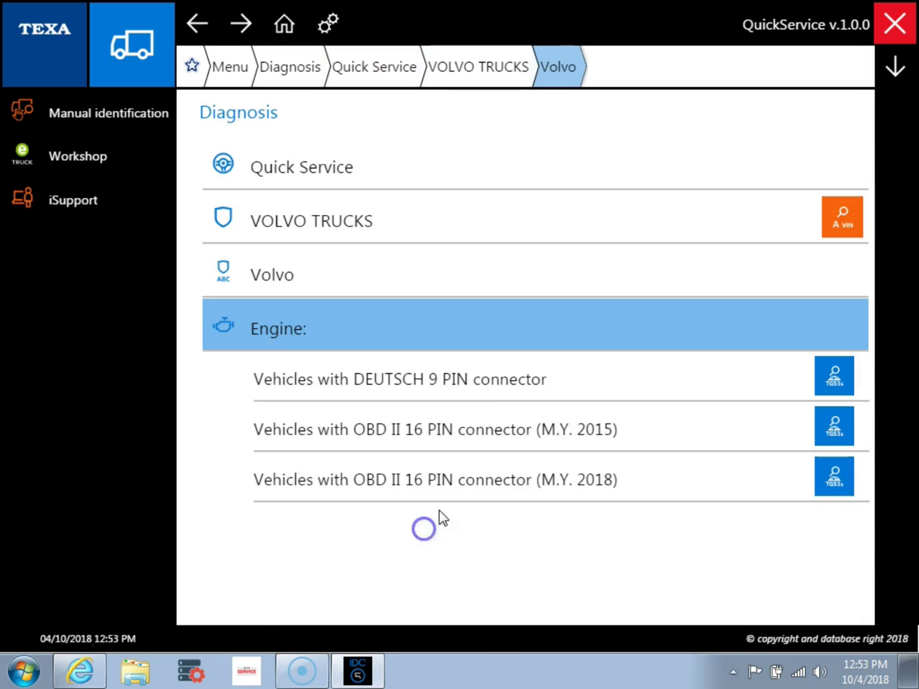
left_click(472, 376)
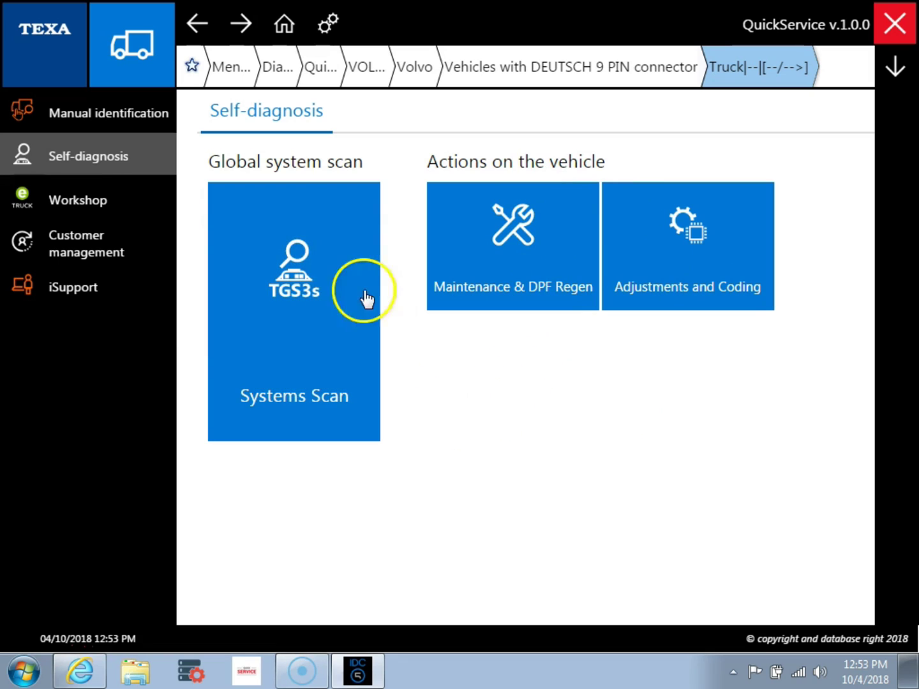
- Launch Systems Scan and play the connector-location video, pausing it near the end
left_click(263, 311)
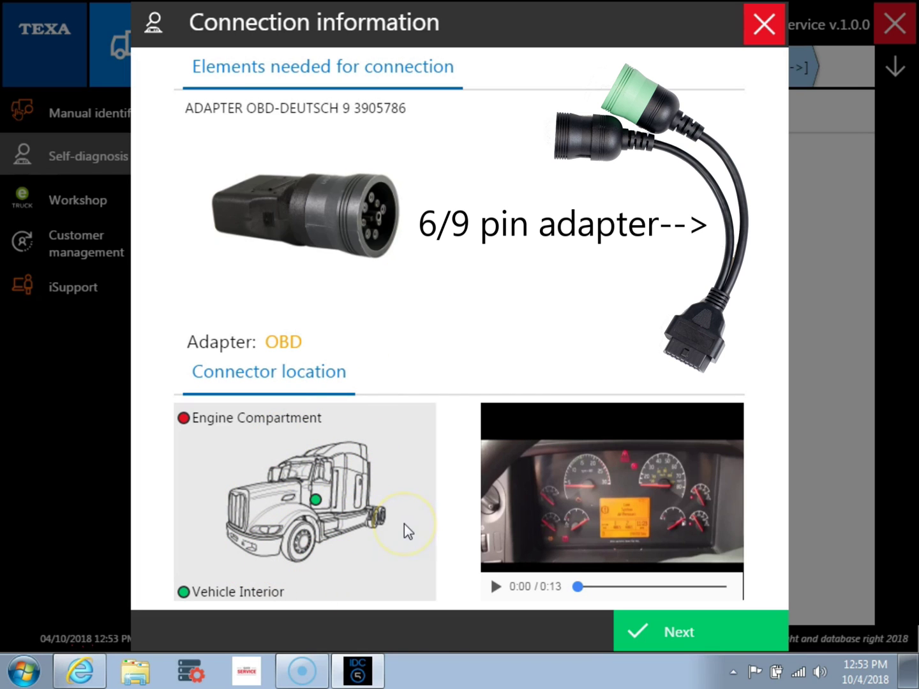
left_click(496, 586)
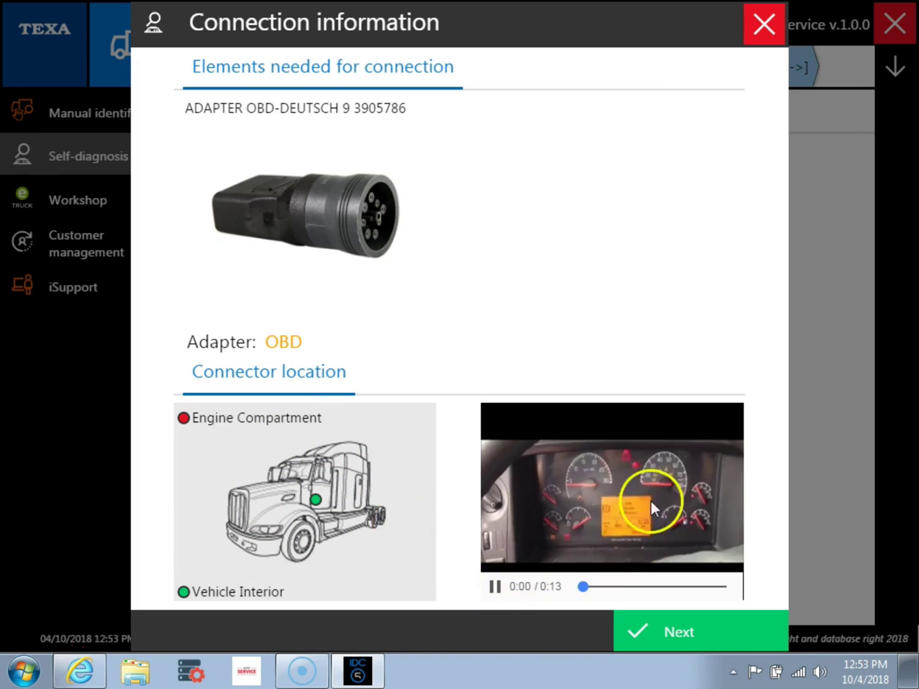
left_click(611, 586)
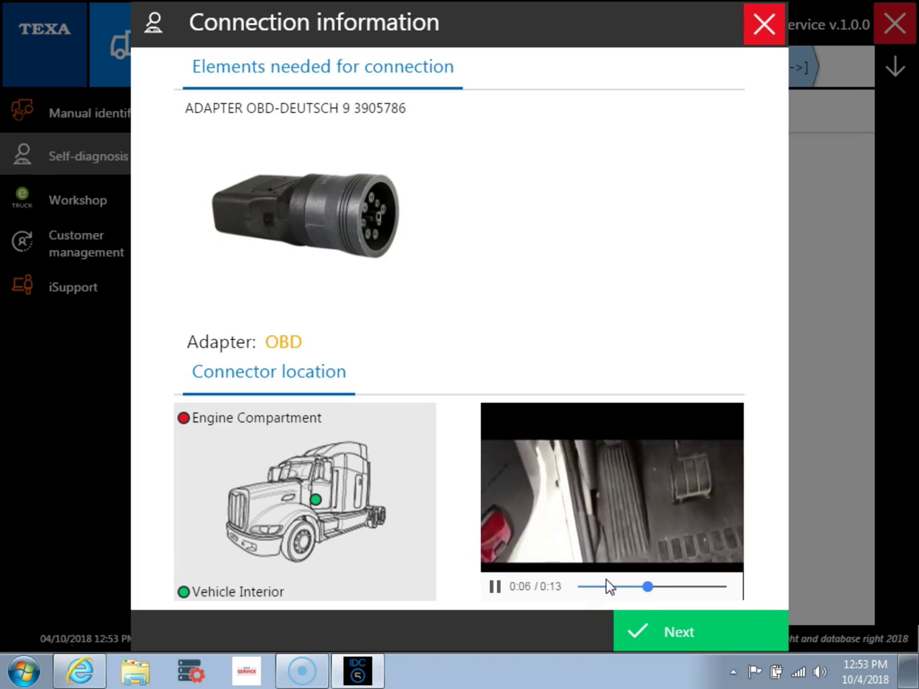
left_click(664, 587)
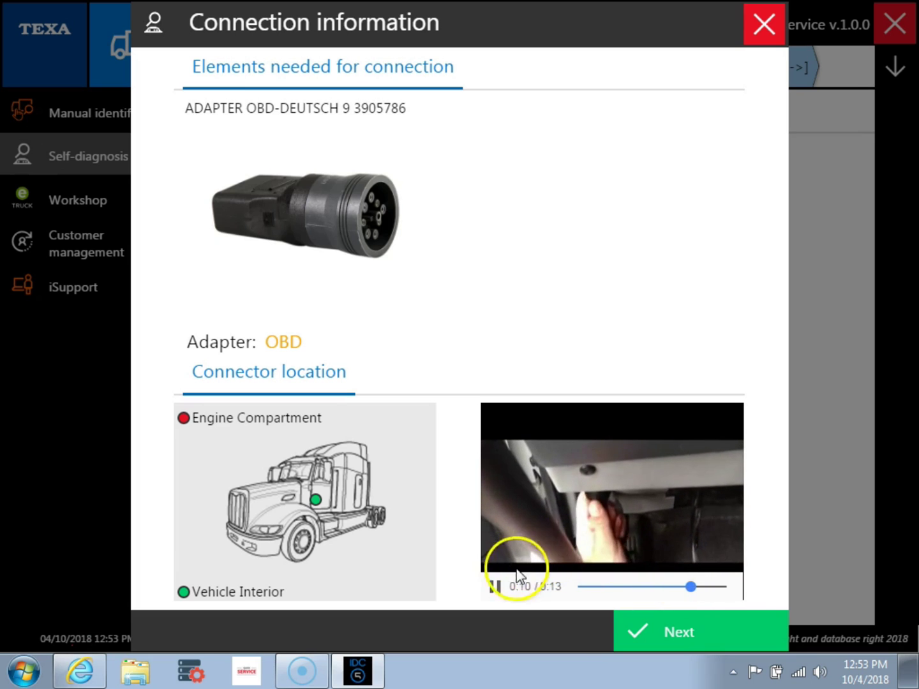
left_click(496, 586)
- Continue past Connection information and the turn-key-to-RUN warning so the quick scan completes
left_click(693, 641)
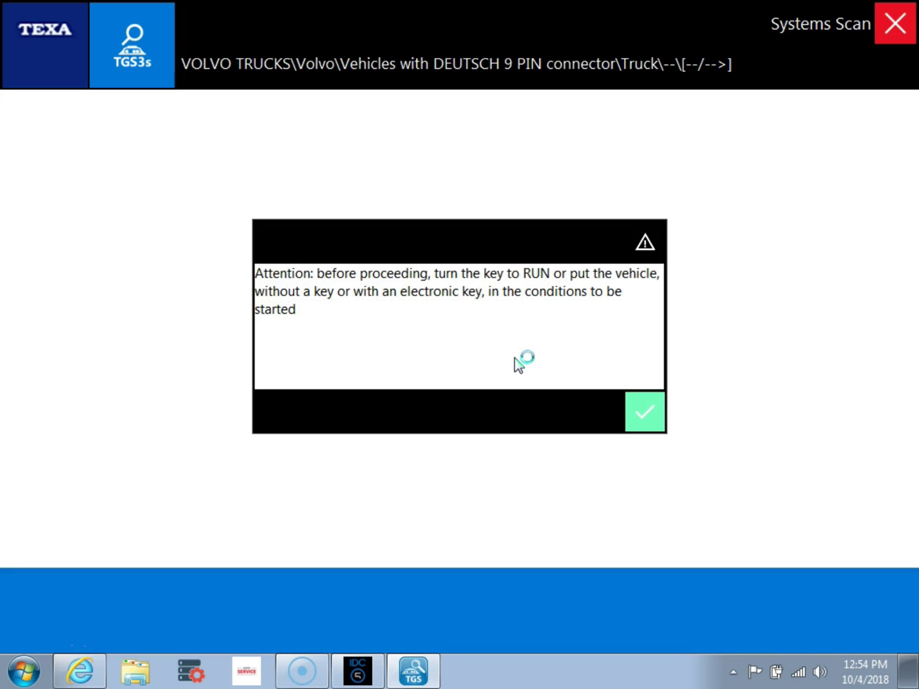
left_click(612, 404)
left_click(597, 427)
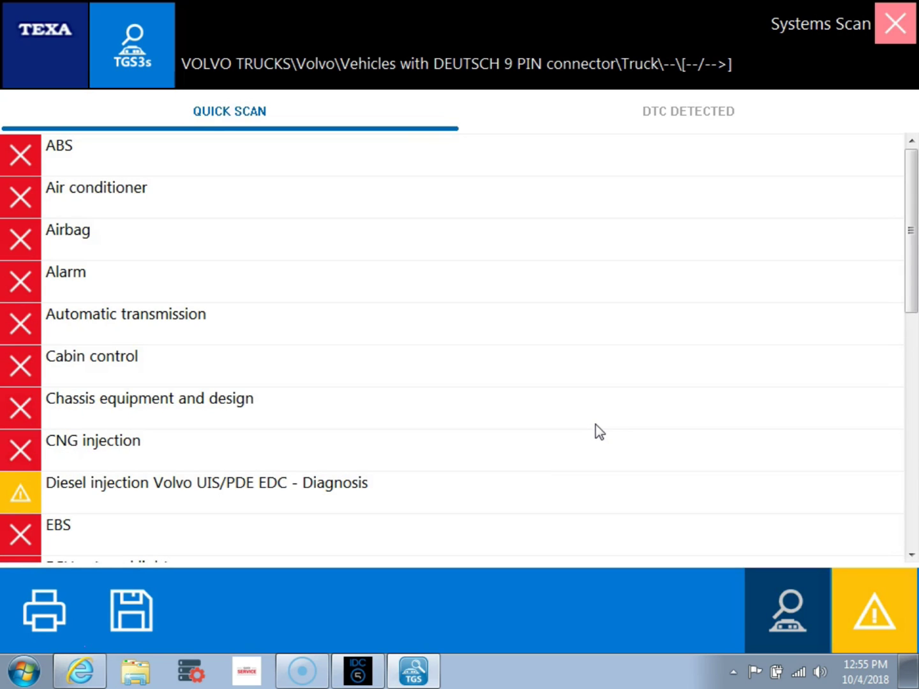
left_click(412, 346)
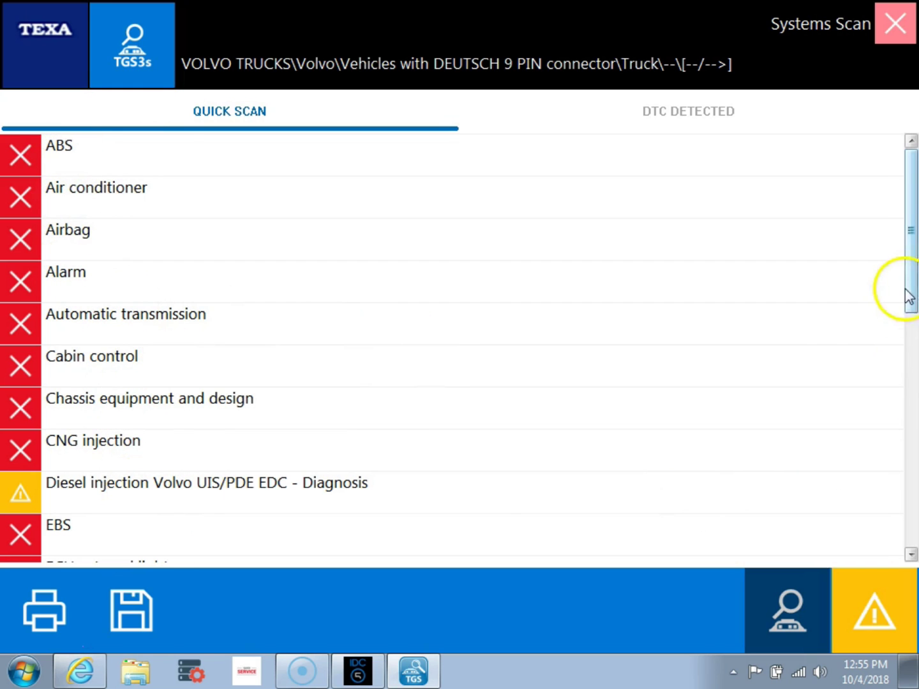
left_click_drag(910, 281, 882, 318)
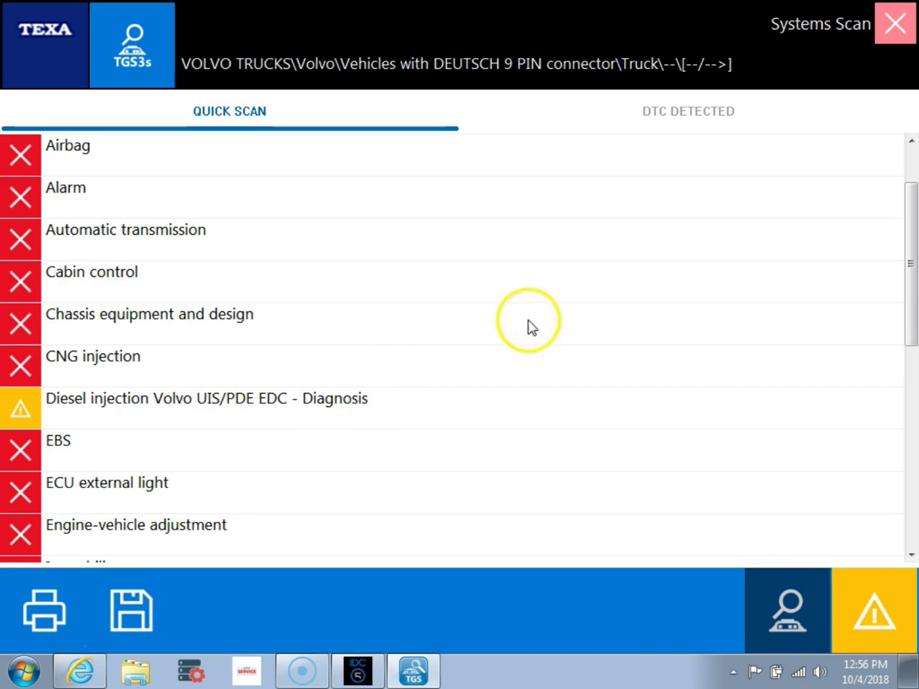
- List the DTCs detected on the Volvo UIS/PDE EDC diesel injection, including PID 127 Gearbox oil pressure
left_click(701, 120)
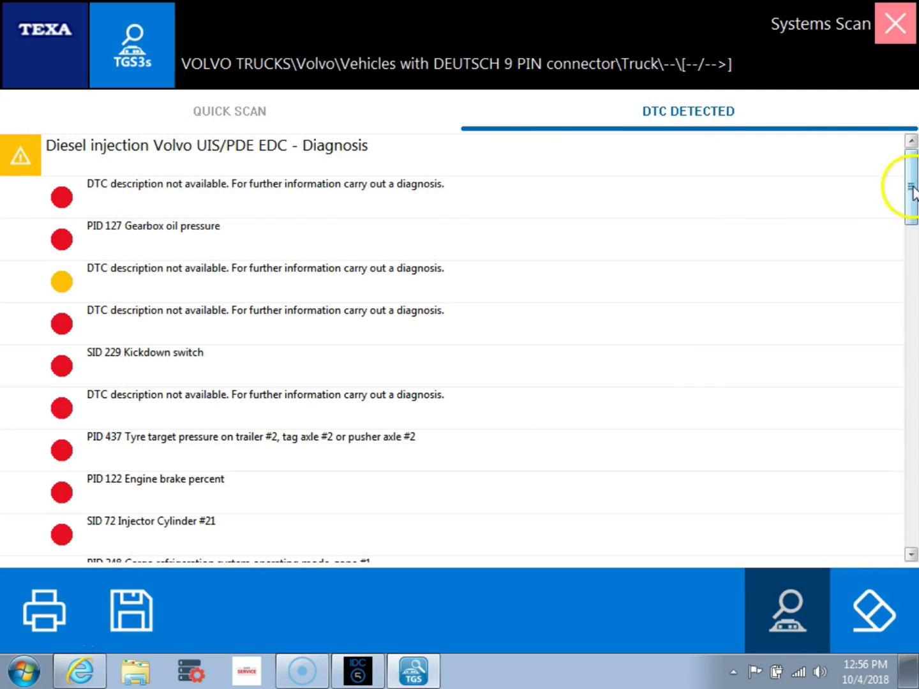
mouse_move(911, 186)
left_mouse_down()
mouse_move(912, 363)
mouse_move(905, 185)
left_mouse_up()
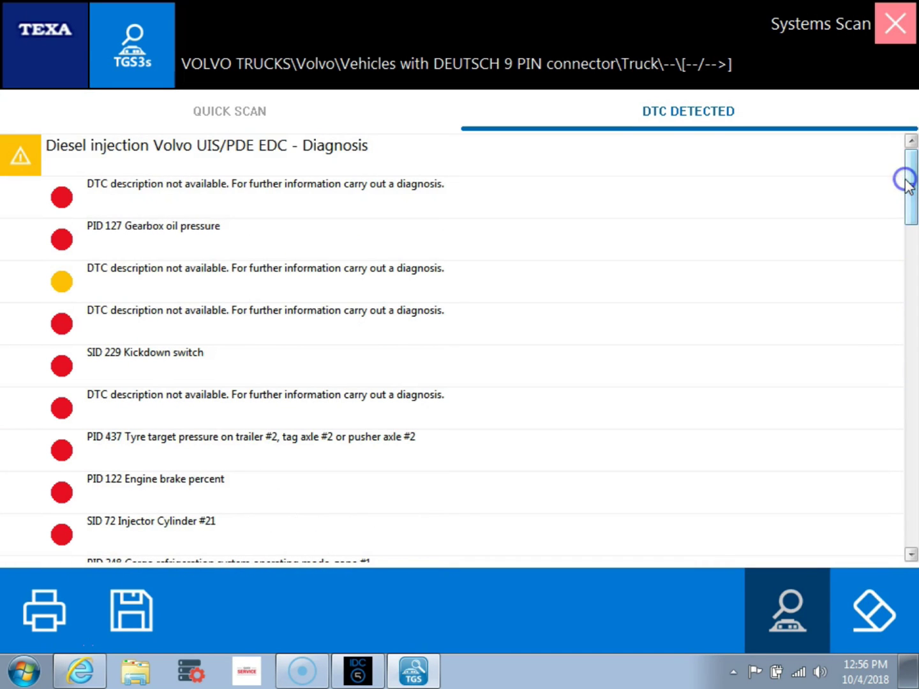
- Start the Volvo EDC UIS/PDE diesel injection self-diagnosis, confirming the ignition is switched on
left_click(106, 150)
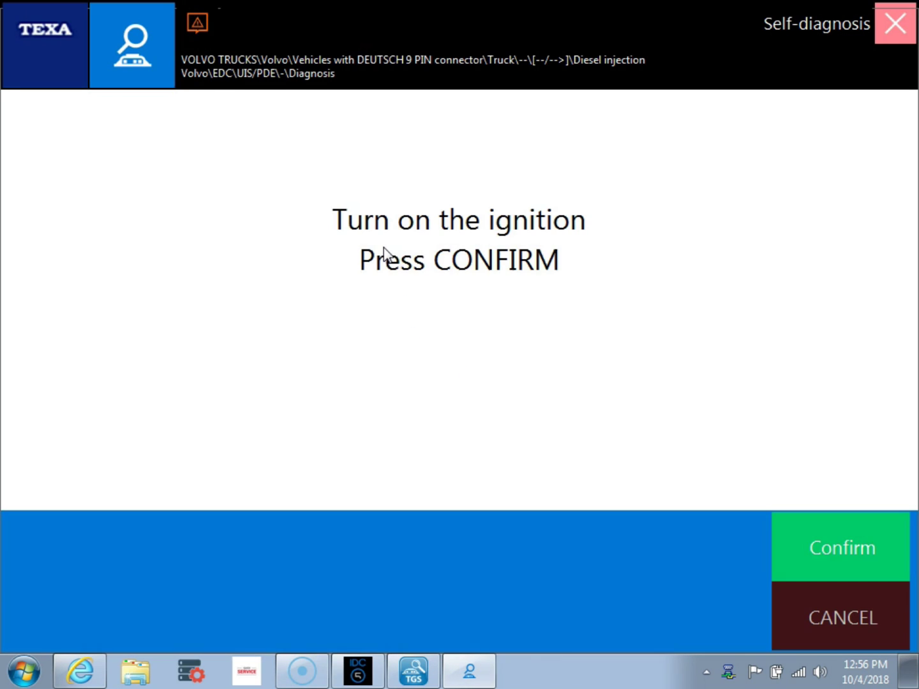
left_click(884, 549)
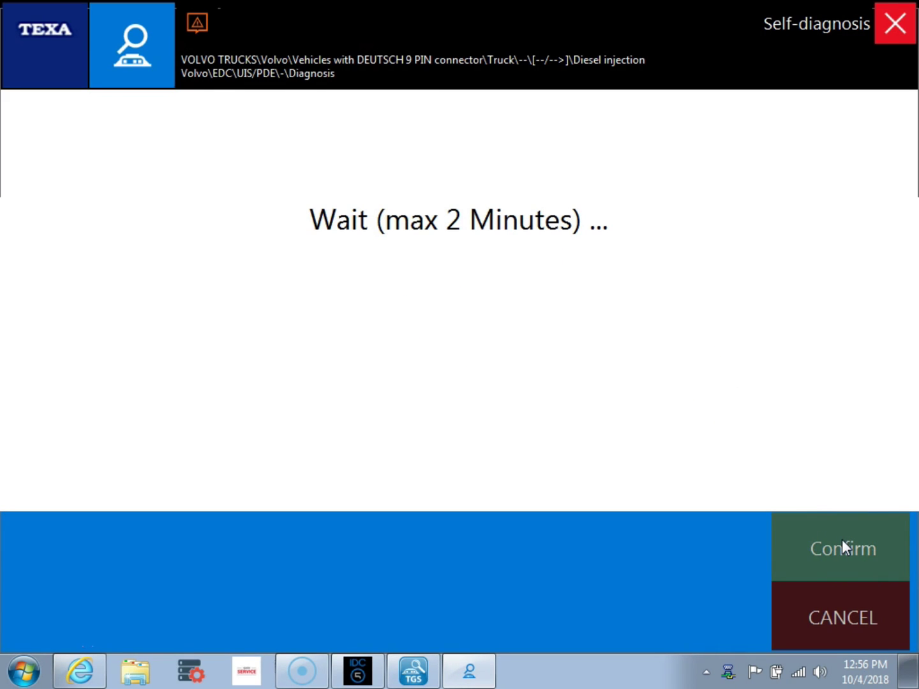